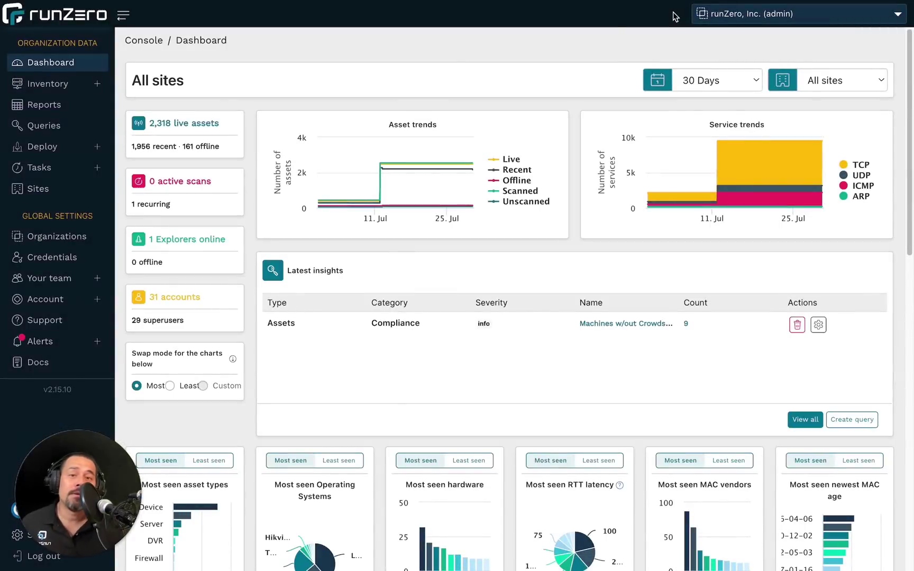
Step: Launch a standard scan of the EDR Examples site using the suggested scan name
{"action": "left_click", "coordinate": [106, 84]}
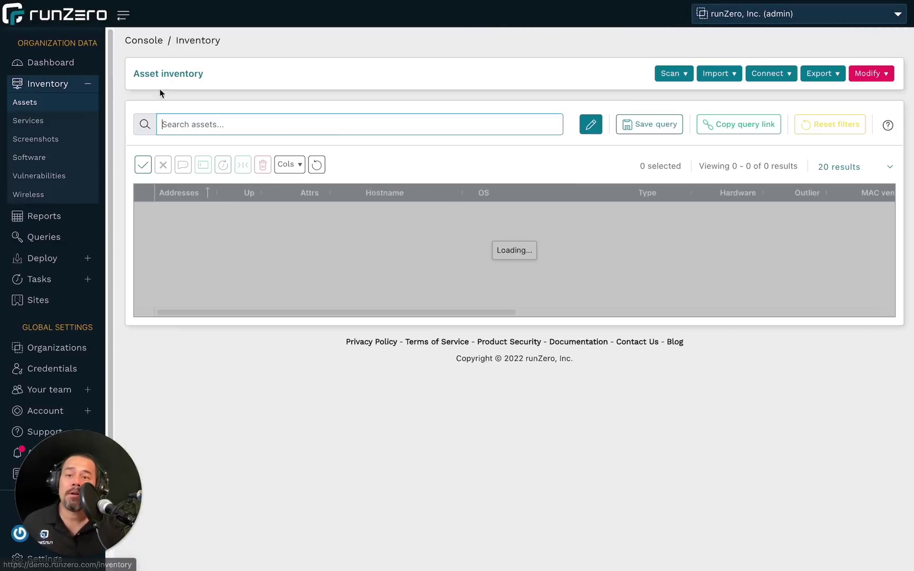
{"action": "left_click", "coordinate": [660, 73]}
{"action": "left_click", "coordinate": [659, 92]}
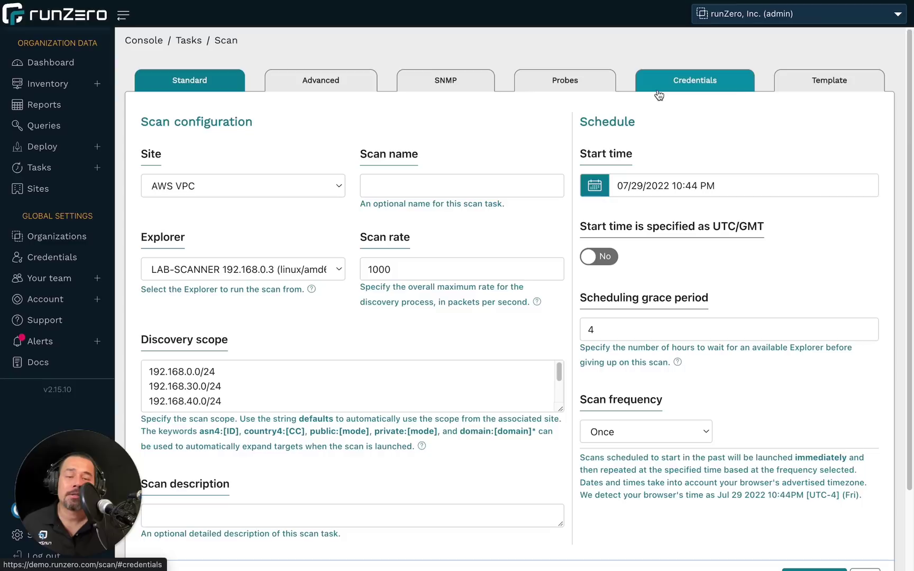
{"action": "left_click", "coordinate": [251, 191]}
{"action": "left_click", "coordinate": [414, 185]}
{"action": "left_click", "coordinate": [437, 212]}
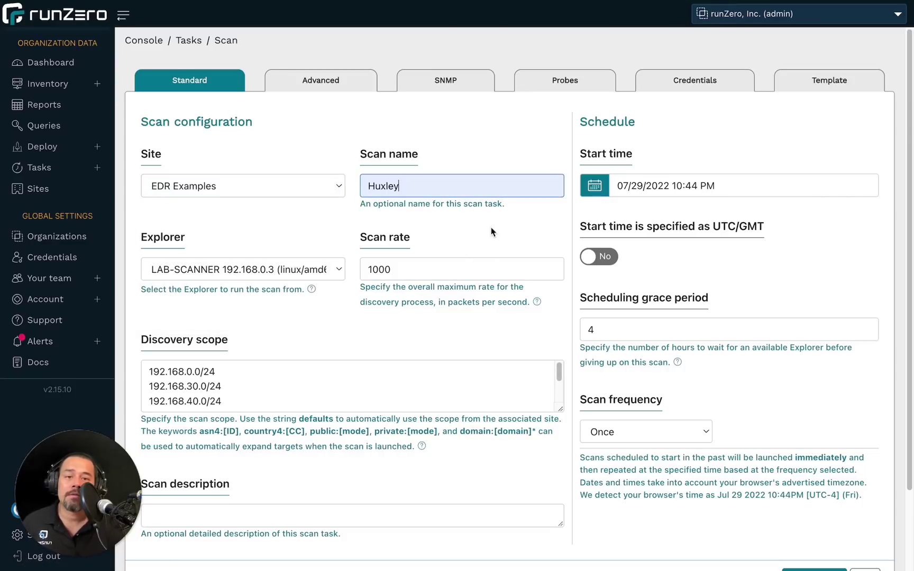
{"action": "scroll", "coordinate": [500, 251], "scroll_direction": "down", "scroll_amount": 1}
{"action": "scroll", "coordinate": [500, 251], "scroll_direction": "down", "scroll_amount": 1}
{"action": "left_click", "coordinate": [815, 486]}
{"action": "left_click", "coordinate": [559, 414]}
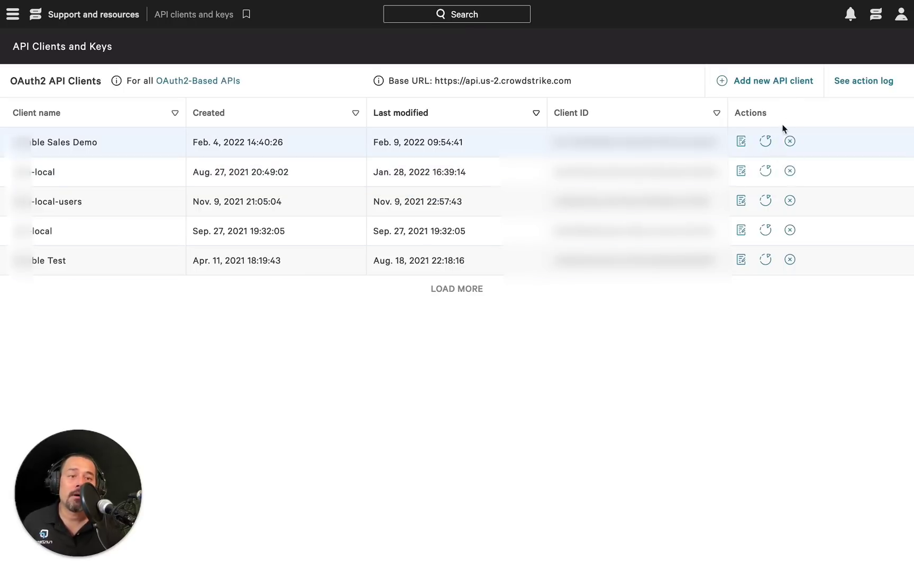
Step: Add API client 'Huxley' with Read on Hosts and Host groups, then copy its client ID
{"action": "left_click", "coordinate": [777, 83]}
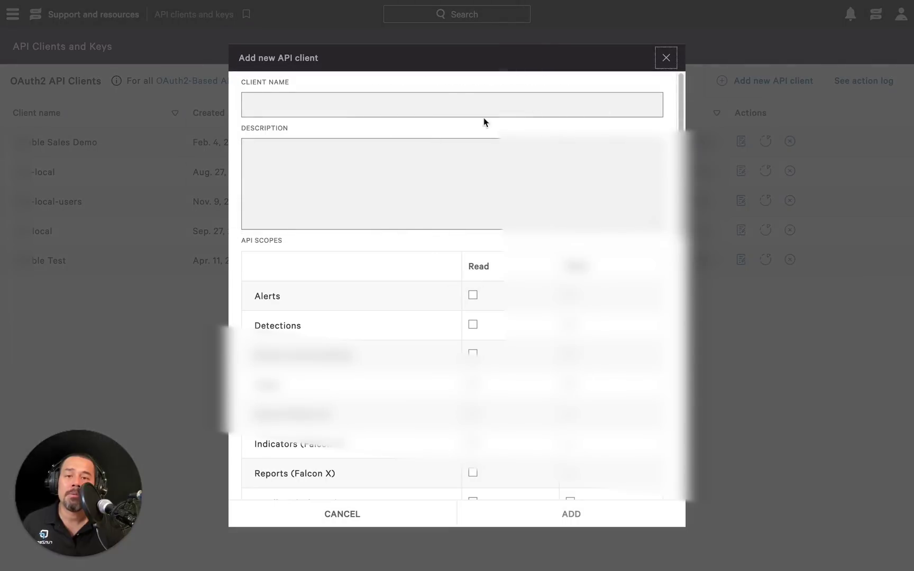
{"action": "type", "text": "Huxley"}
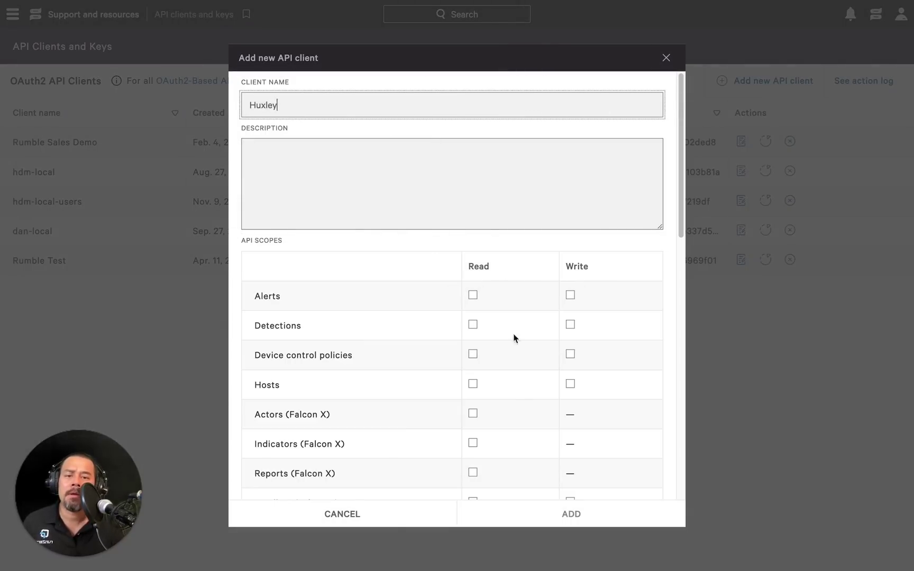
{"action": "scroll", "coordinate": [521, 410], "scroll_direction": "down", "scroll_amount": 3}
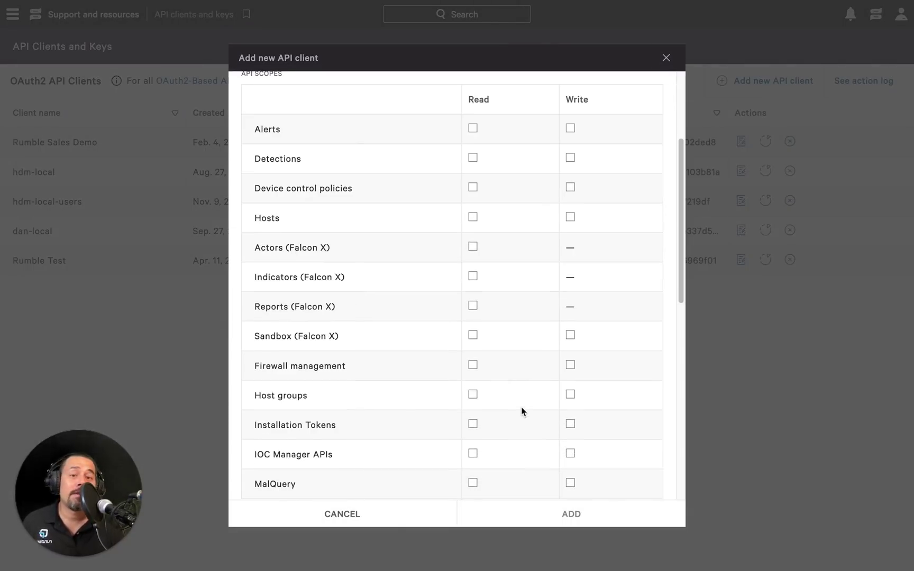
{"action": "left_click", "coordinate": [473, 218]}
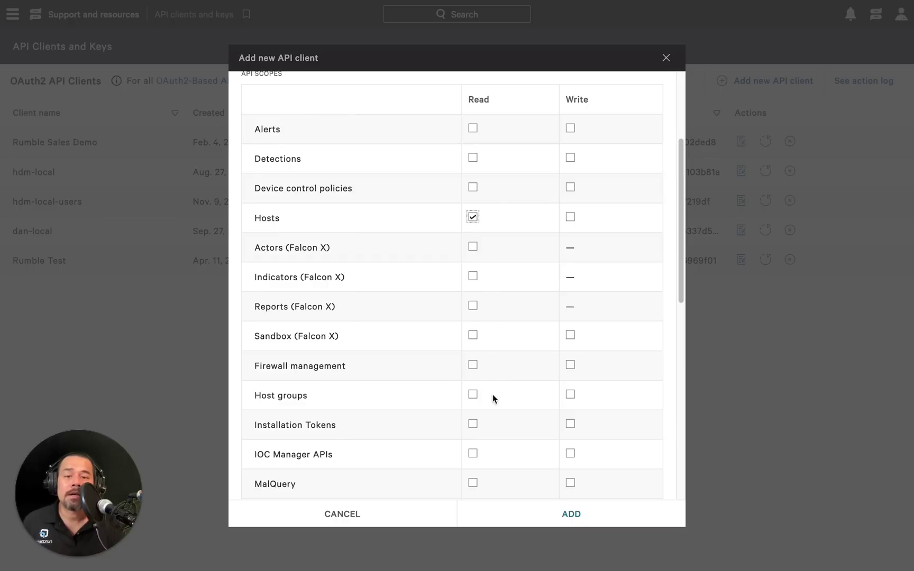
{"action": "left_click", "coordinate": [473, 394]}
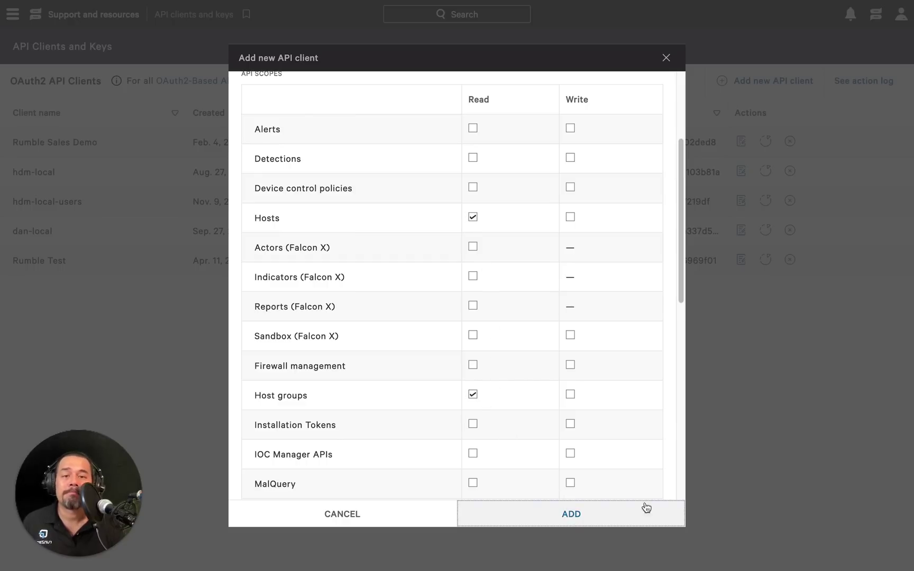
{"action": "left_click", "coordinate": [571, 516]}
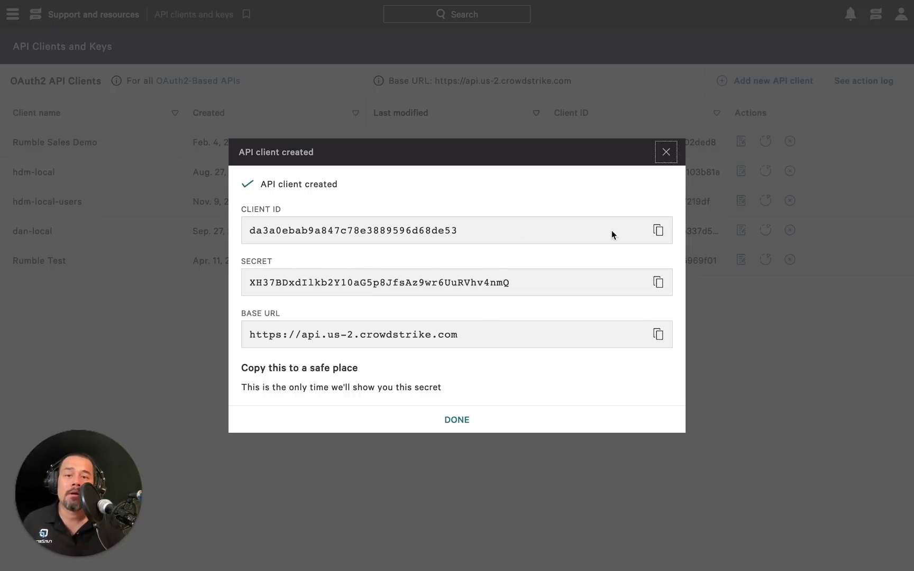
{"action": "left_click", "coordinate": [658, 231]}
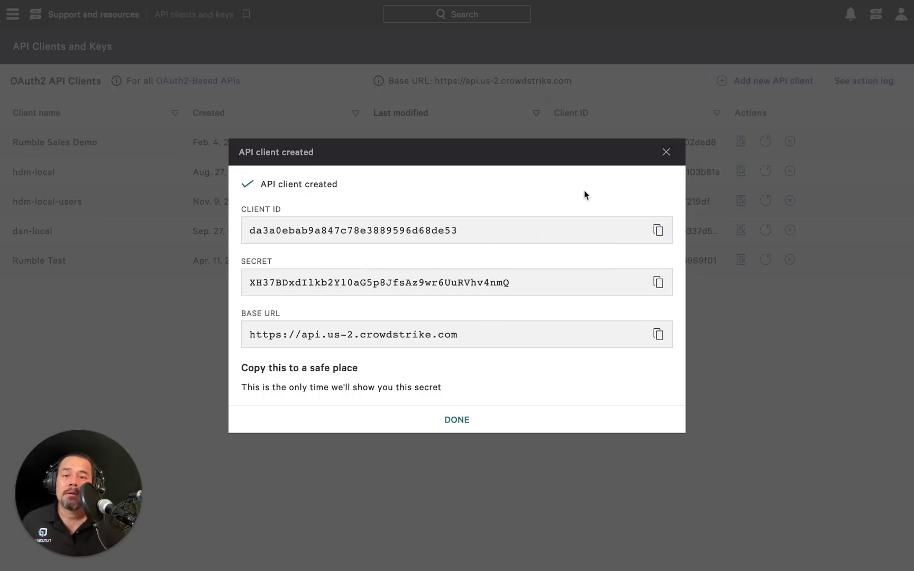
Step: Back in runZero, start a new CrowdStrike connection from the Inventory
{"action": "key", "text": "ctrl+Tab"}
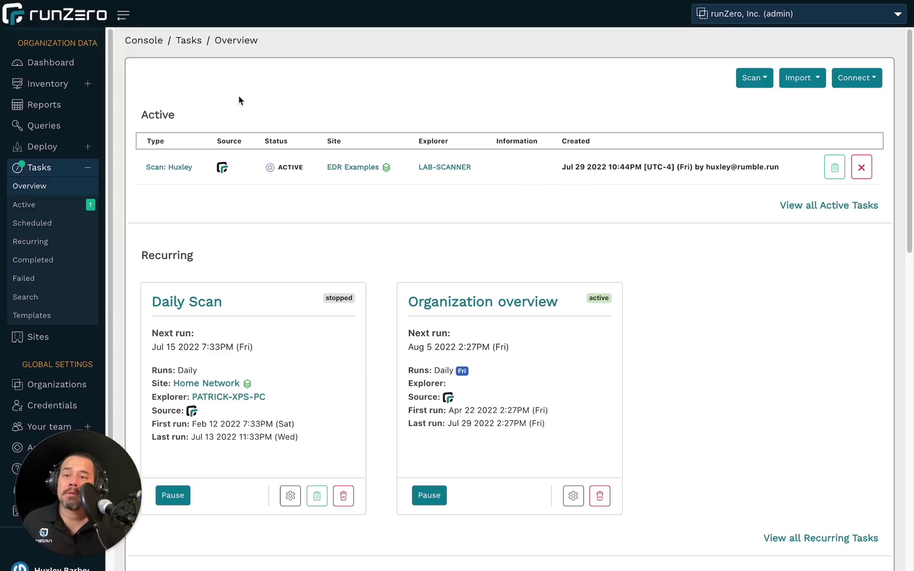
{"action": "left_click", "coordinate": [49, 84]}
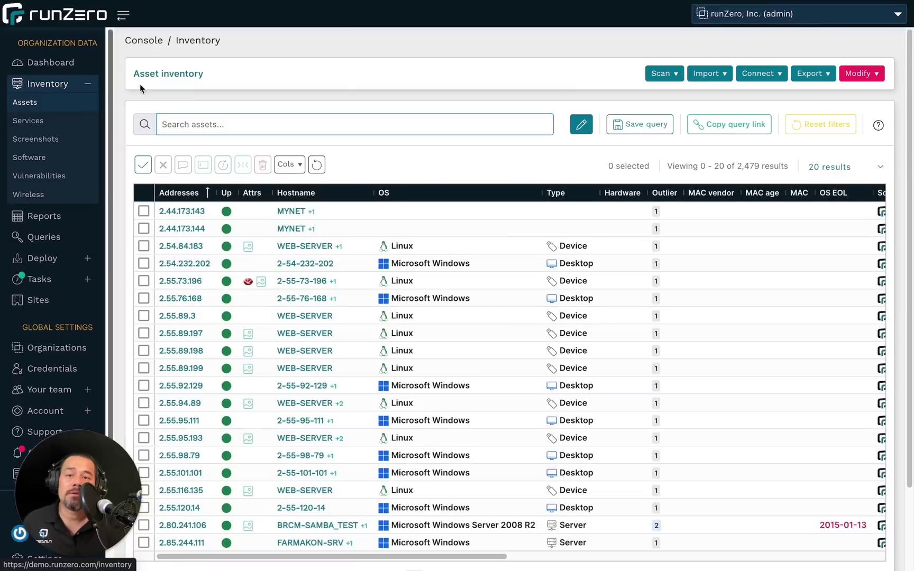
{"action": "left_click", "coordinate": [358, 82]}
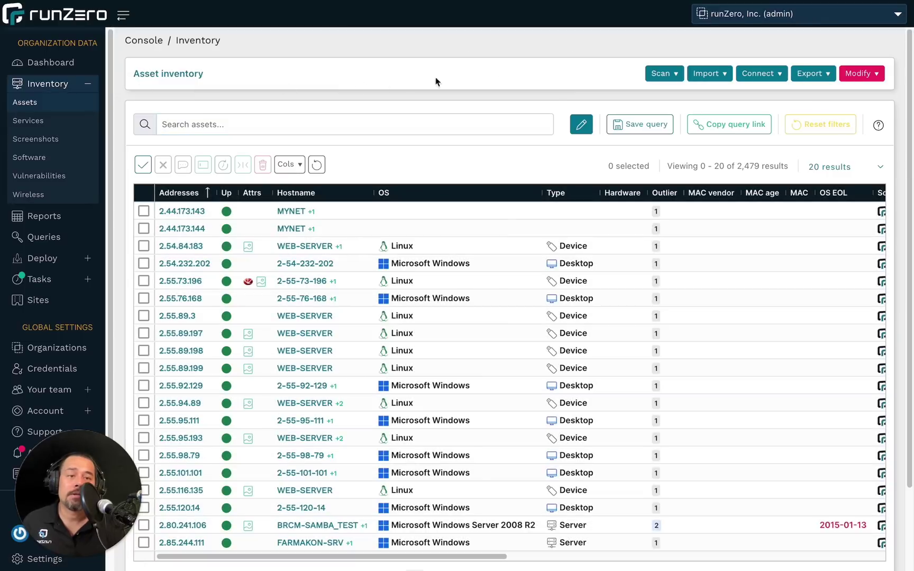
{"action": "left_click", "coordinate": [773, 75]}
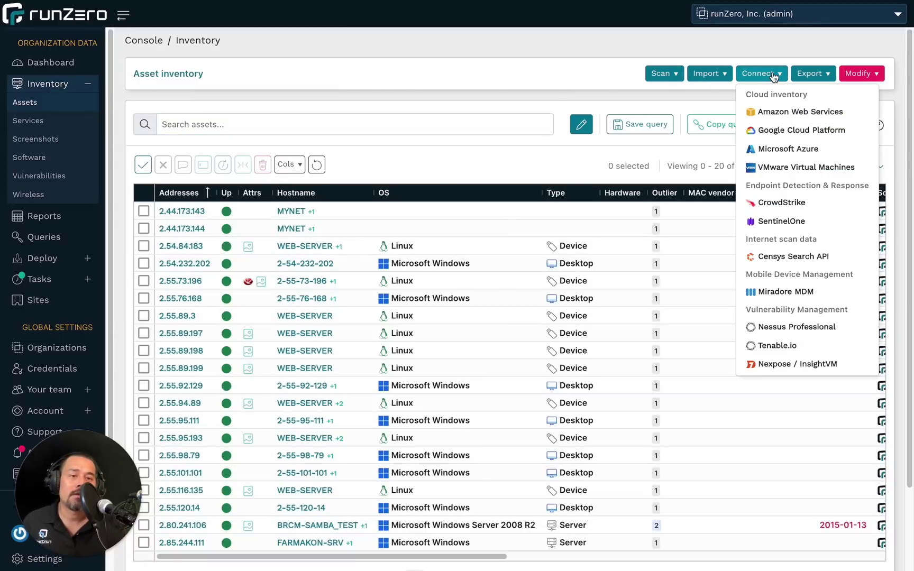
{"action": "left_click", "coordinate": [781, 205]}
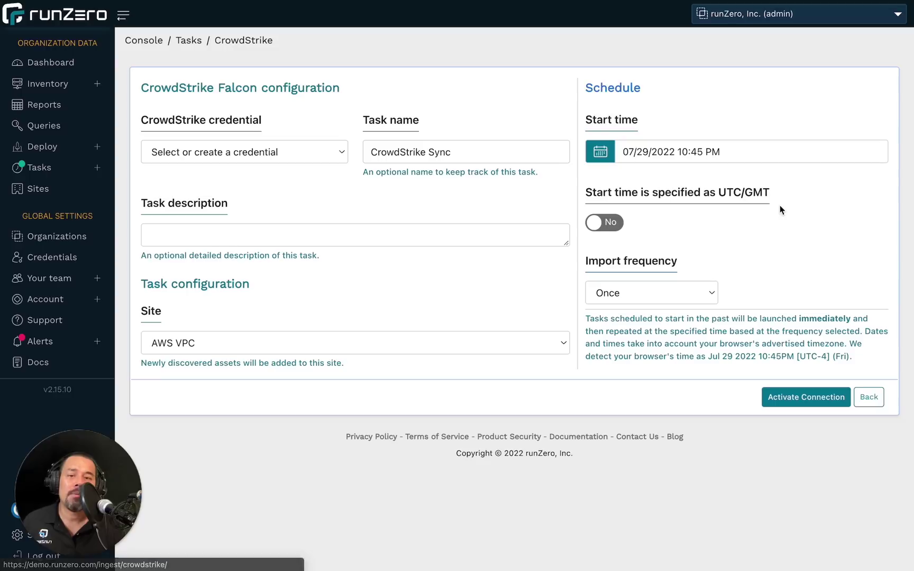
Step: Create a new CrowdStrike credential named Huxley
{"action": "left_click", "coordinate": [285, 157]}
{"action": "left_click", "coordinate": [283, 154]}
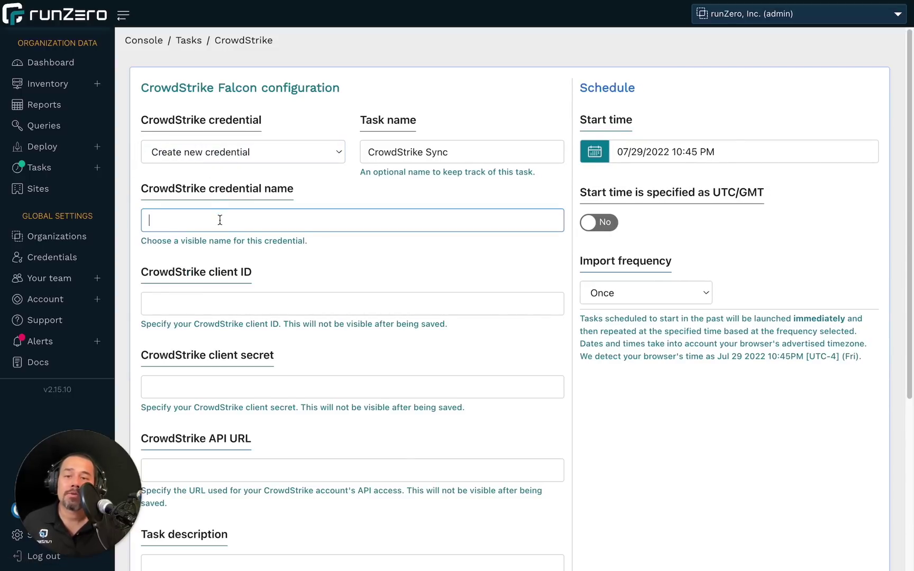
{"action": "type", "text": "Huxley"}
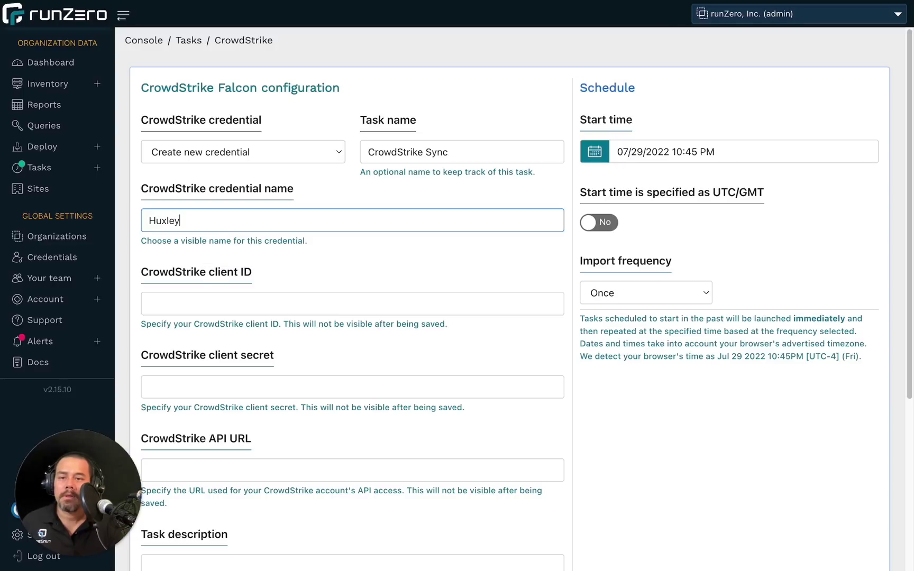
{"action": "key", "text": "Tab"}
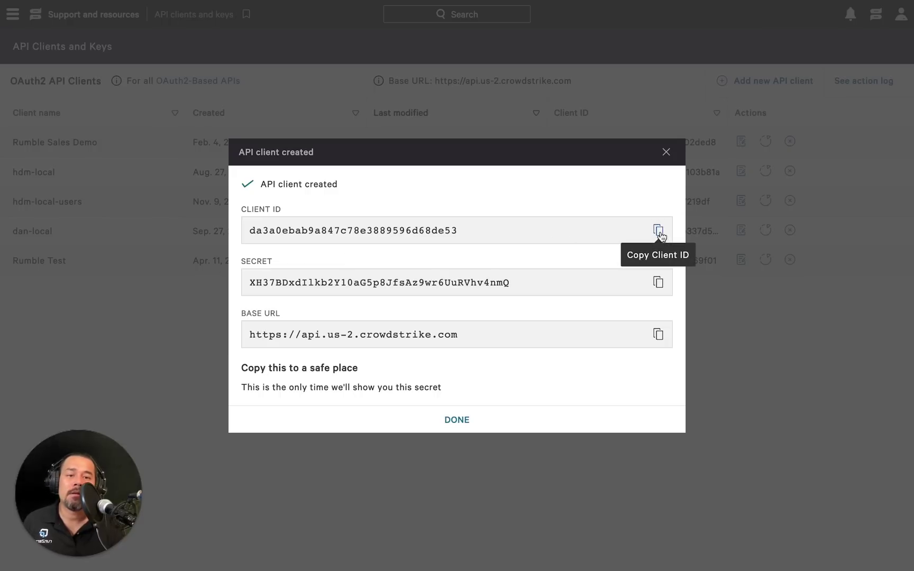
Step: Paste the Falcon client ID and client secret into runZero's credential fields
{"action": "left_click", "coordinate": [658, 231]}
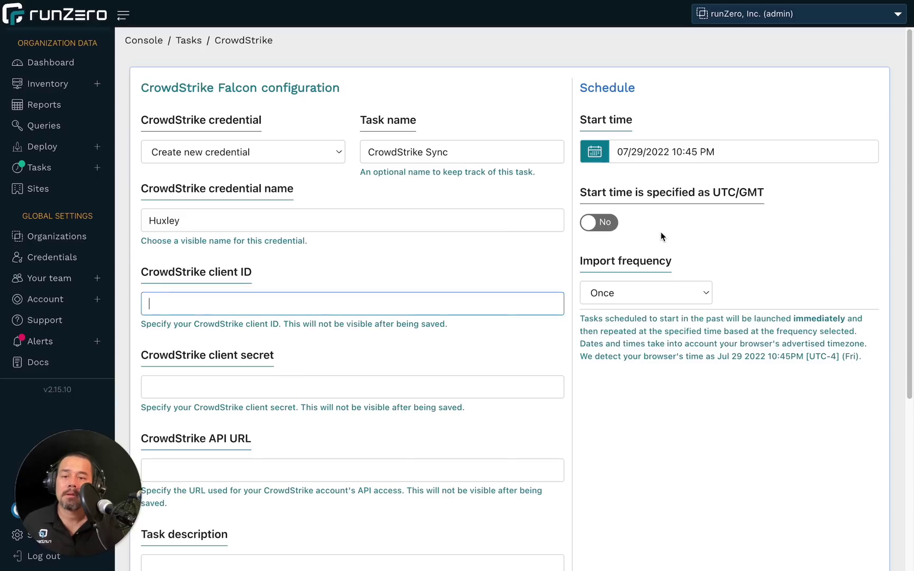
{"action": "key", "text": "ctrl+v"}
{"action": "key", "text": "Tab"}
{"action": "key", "text": "Tab"}
{"action": "key", "text": "shift+Tab"}
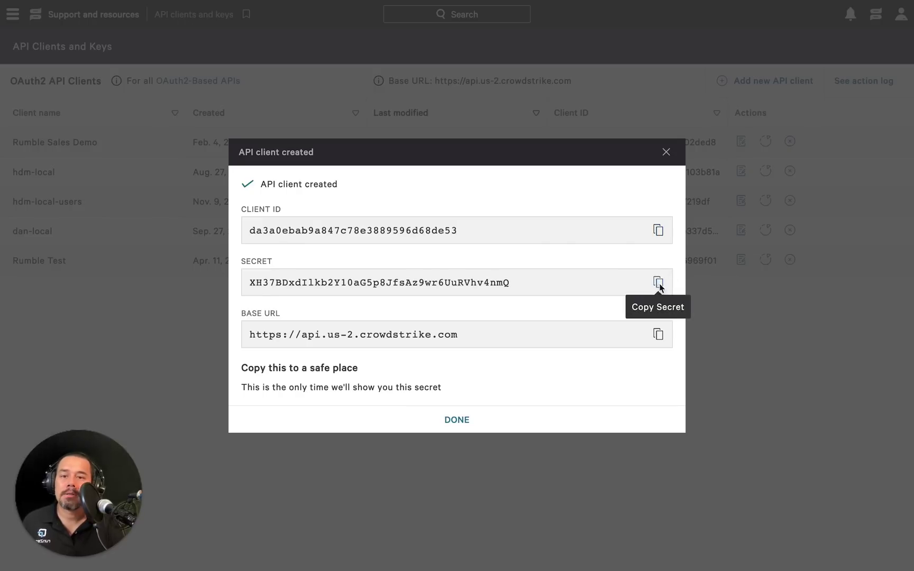
{"action": "left_click", "coordinate": [659, 286]}
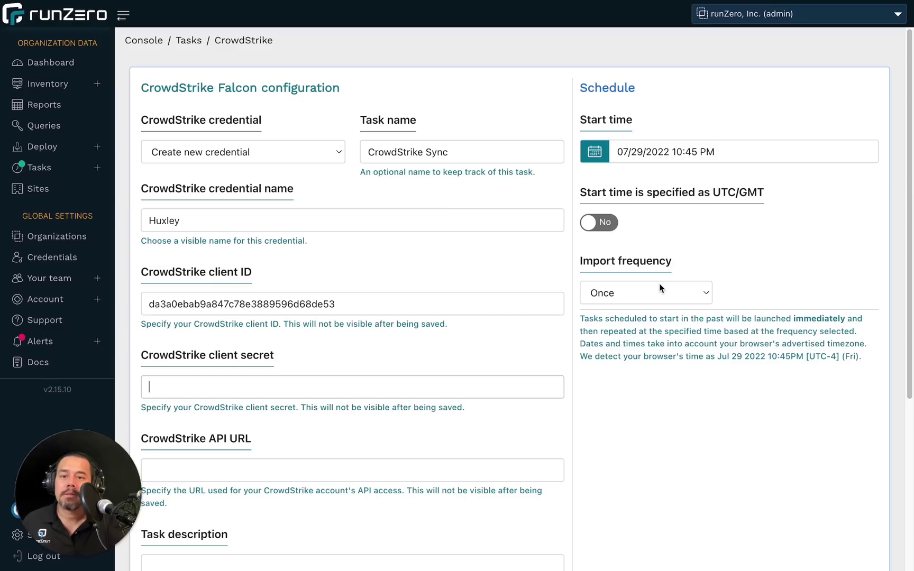
{"action": "key", "text": "ctrl+v"}
{"action": "key", "text": "Tab"}
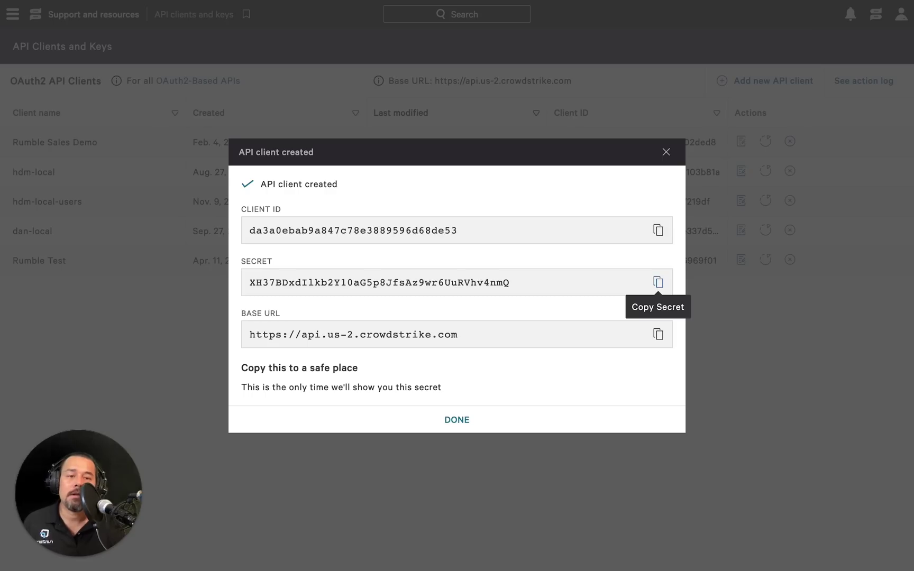
Step: Paste the CrowdStrike us-2 base URL into the API URL field
{"action": "left_click", "coordinate": [659, 334]}
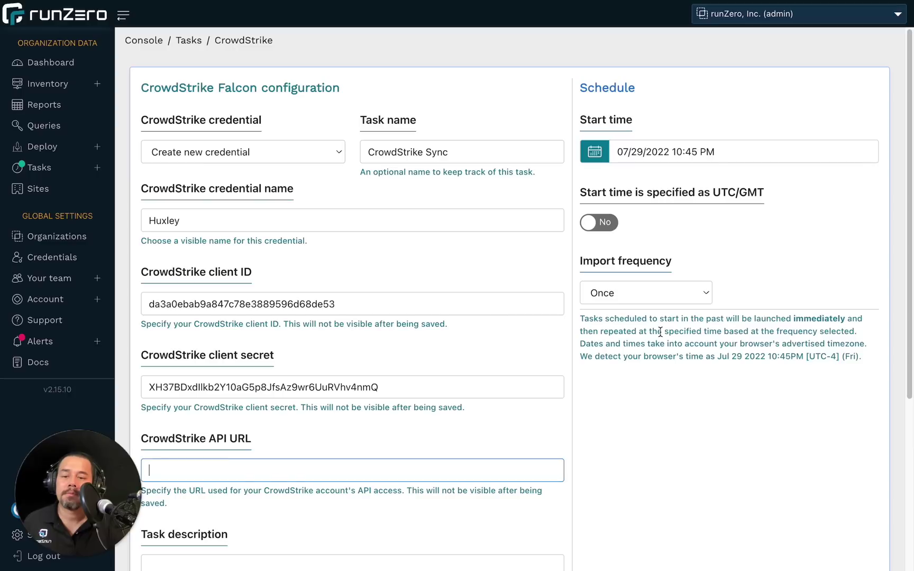
{"action": "key", "text": "ctrl+v"}
{"action": "left_click", "coordinate": [693, 438]}
Step: Set the connection's site to EDR Examples and keep the import frequency at Once
{"action": "scroll", "coordinate": [693, 438], "scroll_direction": "down", "scroll_amount": 4}
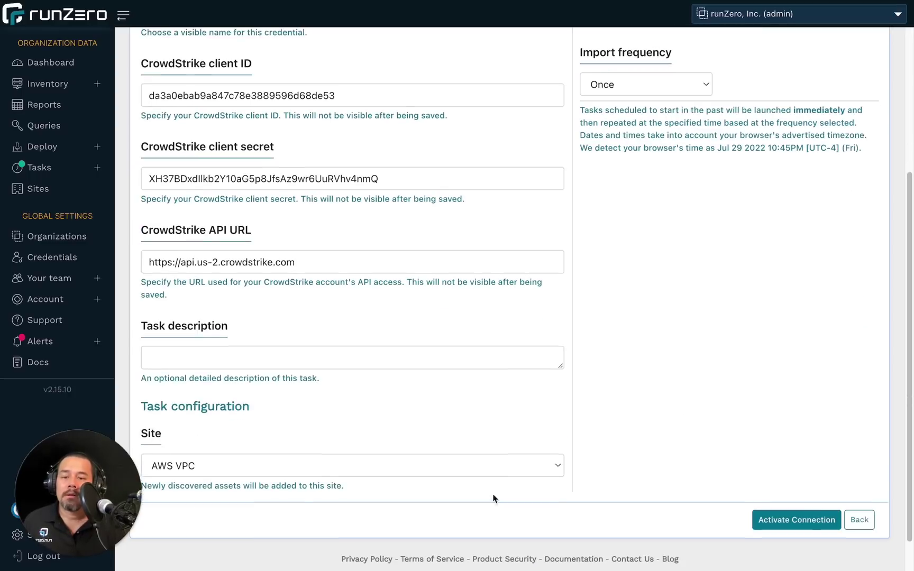
{"action": "left_click", "coordinate": [223, 462]}
{"action": "left_click", "coordinate": [662, 390]}
{"action": "scroll", "coordinate": [693, 384], "scroll_direction": "up", "scroll_amount": 4}
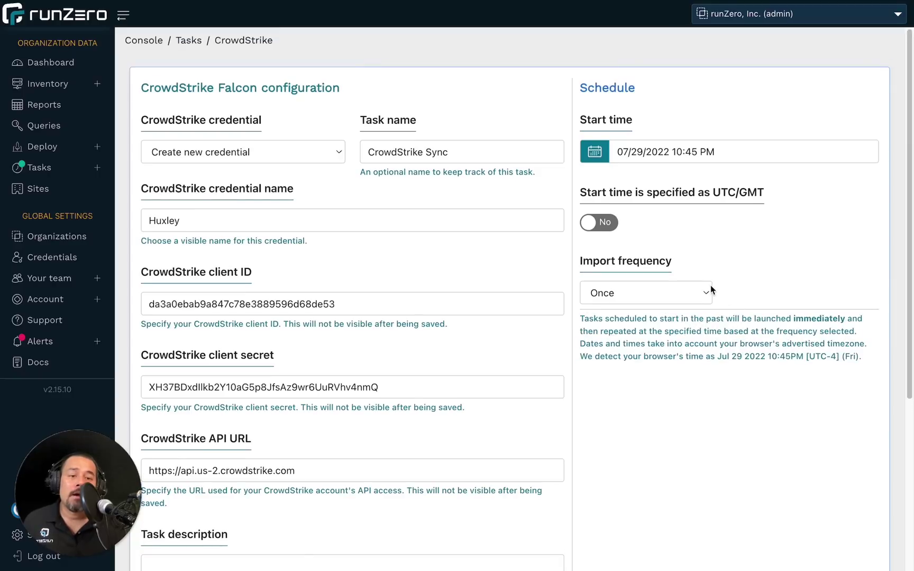
{"action": "left_click", "coordinate": [676, 293]}
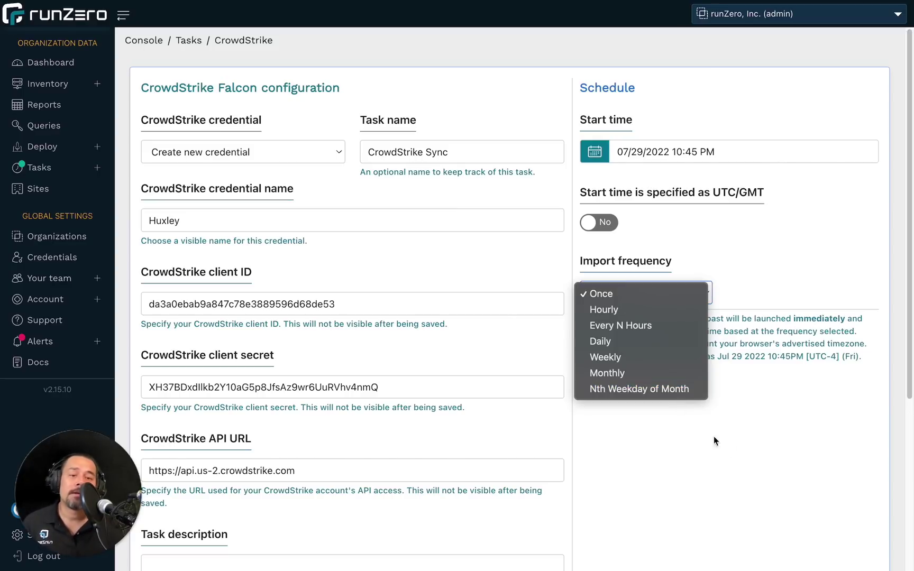
{"action": "left_click", "coordinate": [739, 452]}
{"action": "scroll", "coordinate": [760, 466], "scroll_direction": "down", "scroll_amount": 3}
{"action": "scroll", "coordinate": [776, 511], "scroll_direction": "down", "scroll_amount": 2}
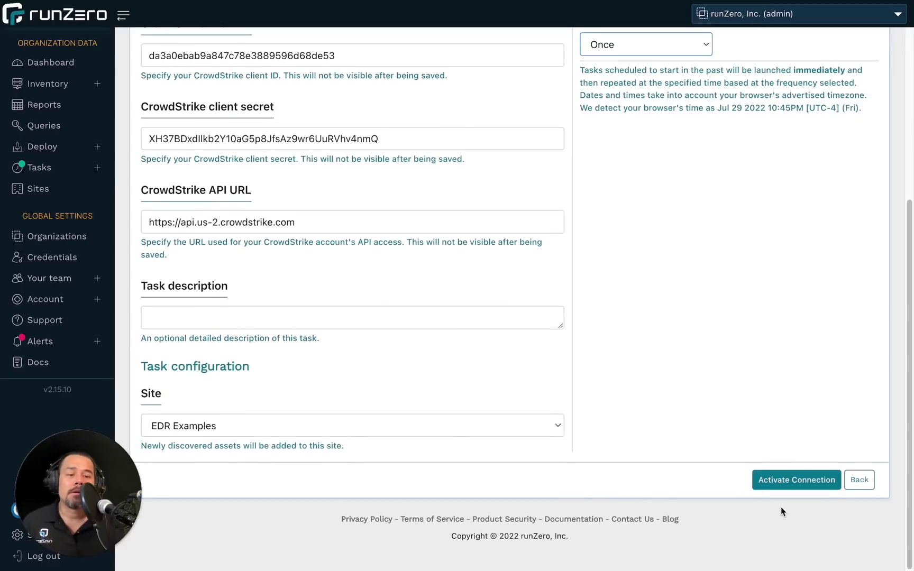
Step: Activate the CrowdStrike connection
{"action": "left_click", "coordinate": [791, 480]}
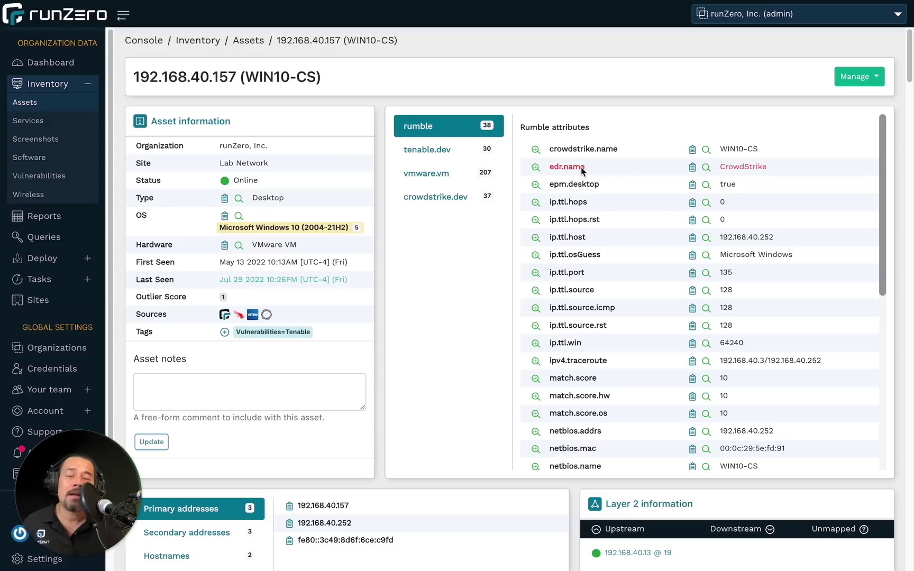
Step: Search the inventory for edr.name:"CrowdStrike" and place the cursor in the query to edit it
{"action": "left_click", "coordinate": [705, 170]}
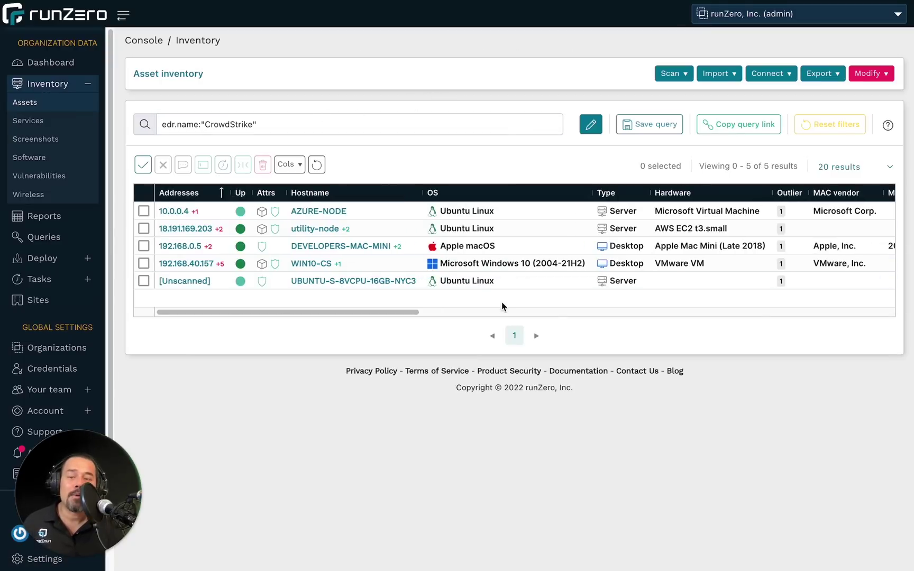
{"action": "left_click", "coordinate": [208, 127]}
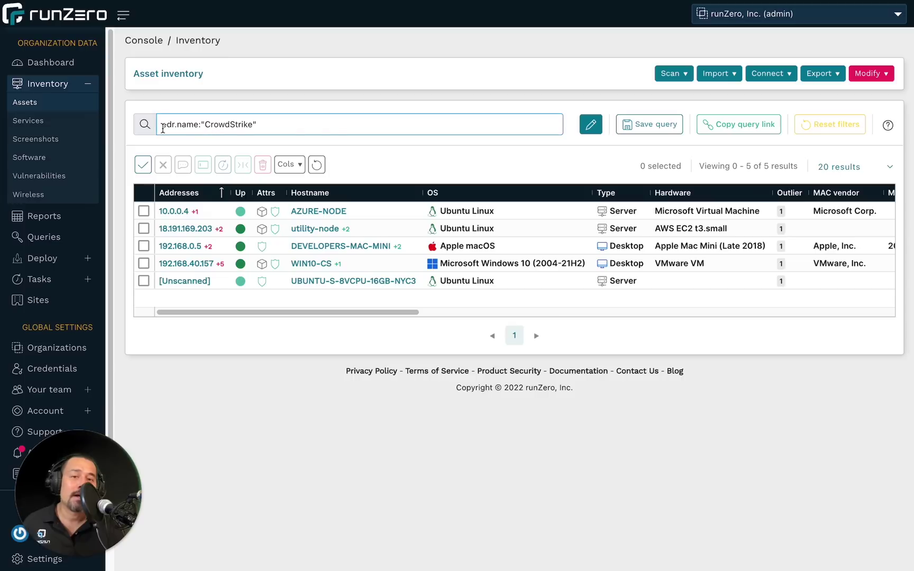
{"action": "left_click", "coordinate": [339, 128]}
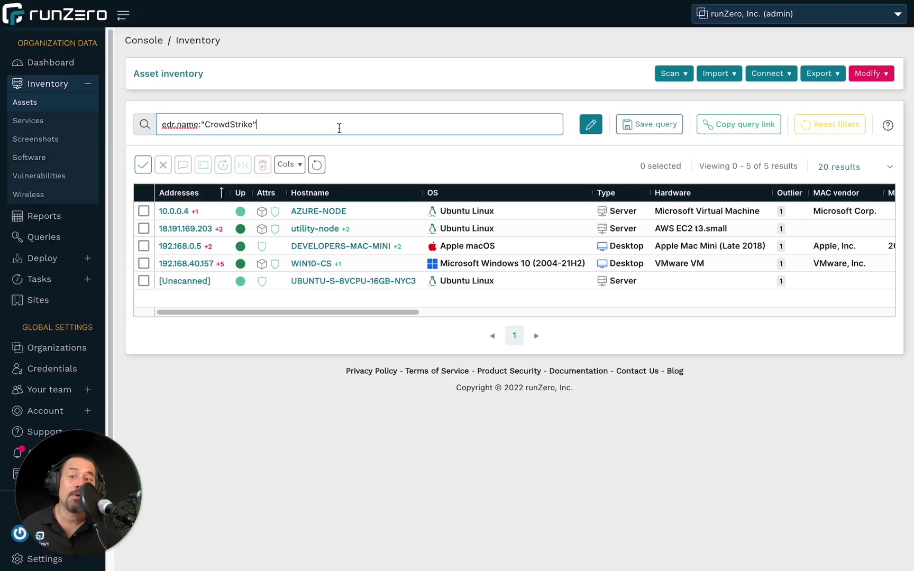
Step: Run the saved 'Computing assets without CrowdStrike' query against live assets only
{"action": "left_click", "coordinate": [43, 237]}
{"action": "left_click", "coordinate": [204, 123]}
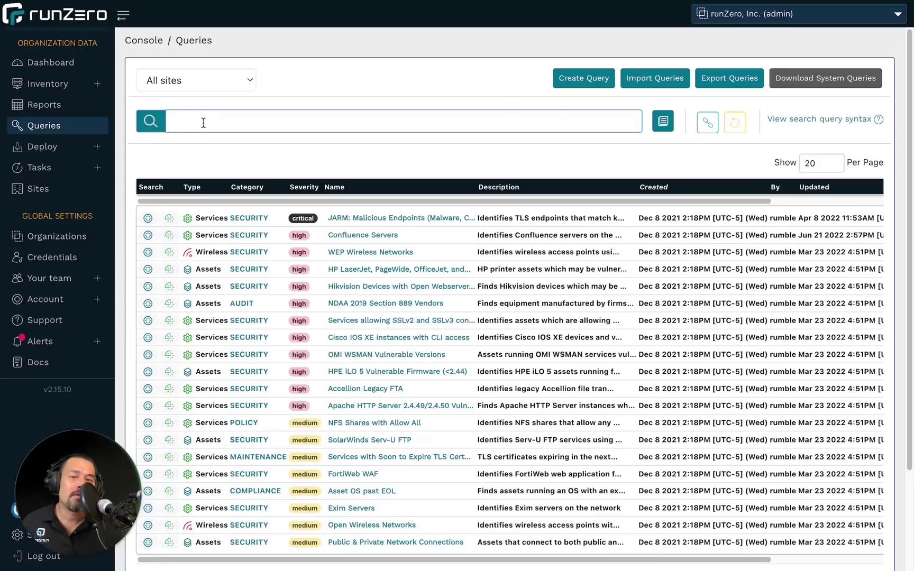
{"action": "type", "text": "crowds"}
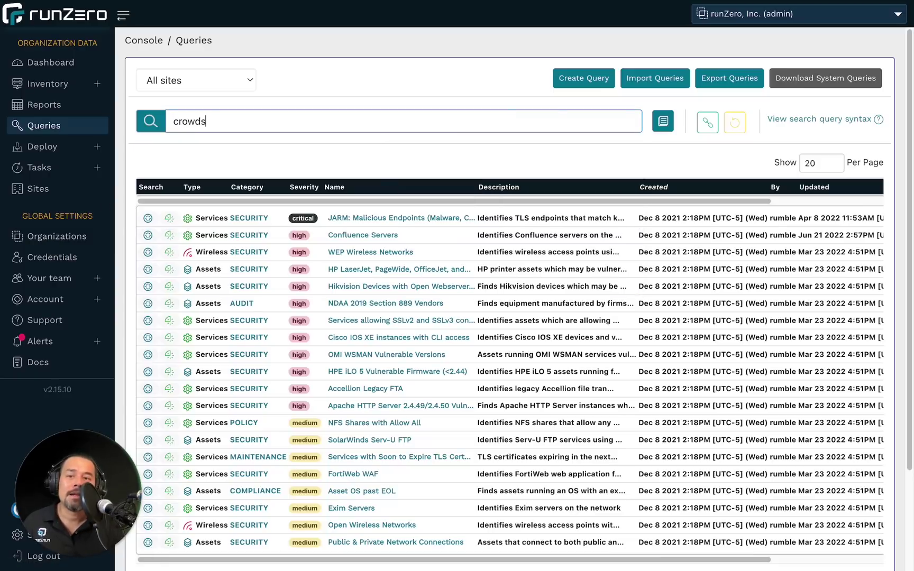
{"action": "type", "text": "trike"}
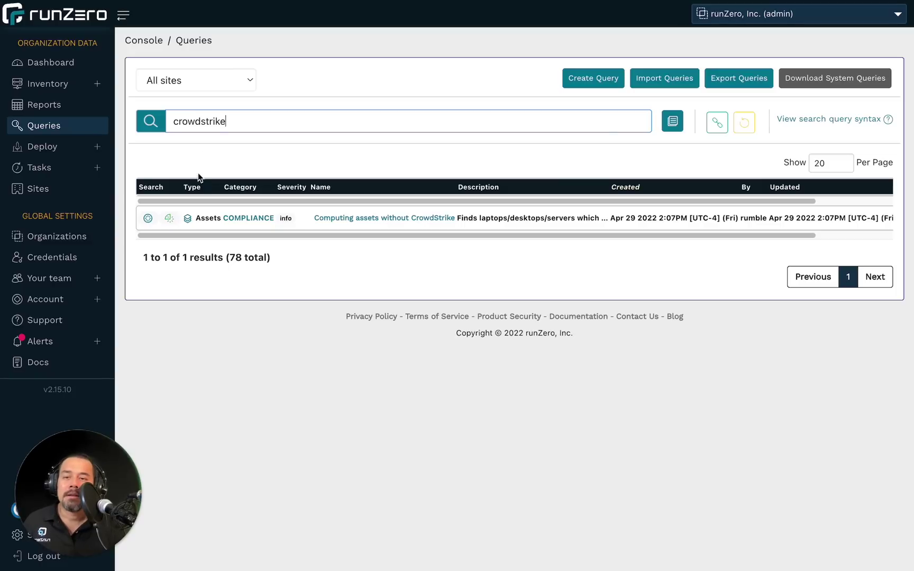
{"action": "left_click", "coordinate": [170, 218]}
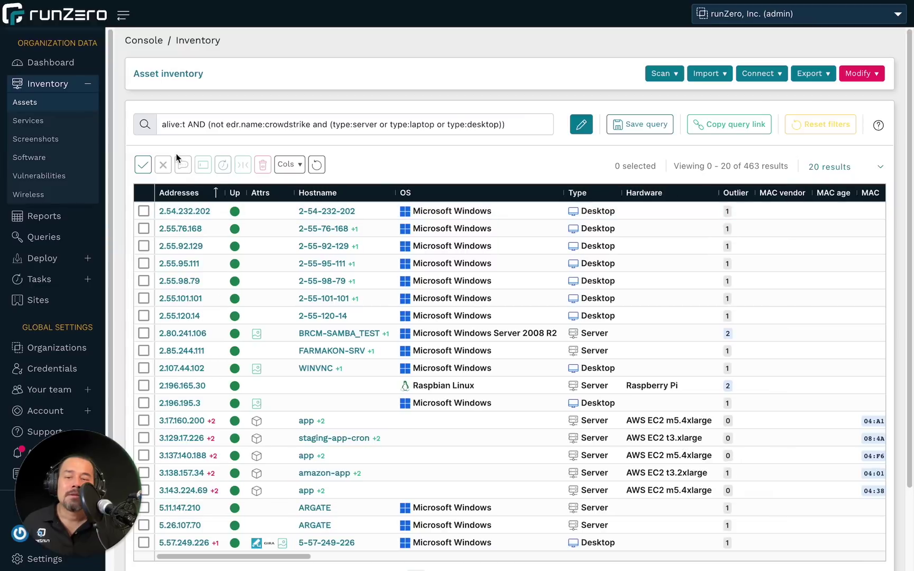
{"action": "left_click_drag", "start_coordinate": [161, 125], "coordinate": [314, 123]}
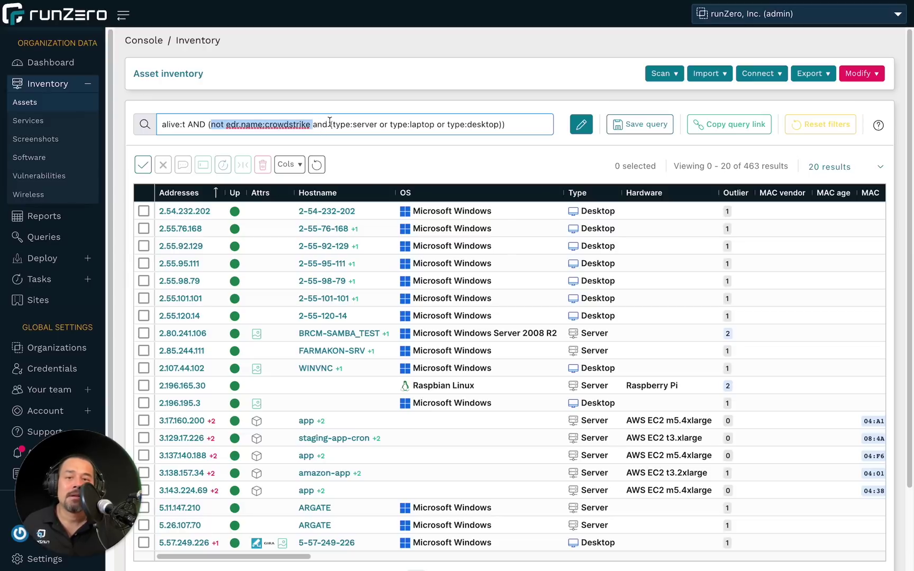
{"action": "left_click_drag", "start_coordinate": [330, 124], "coordinate": [499, 123]}
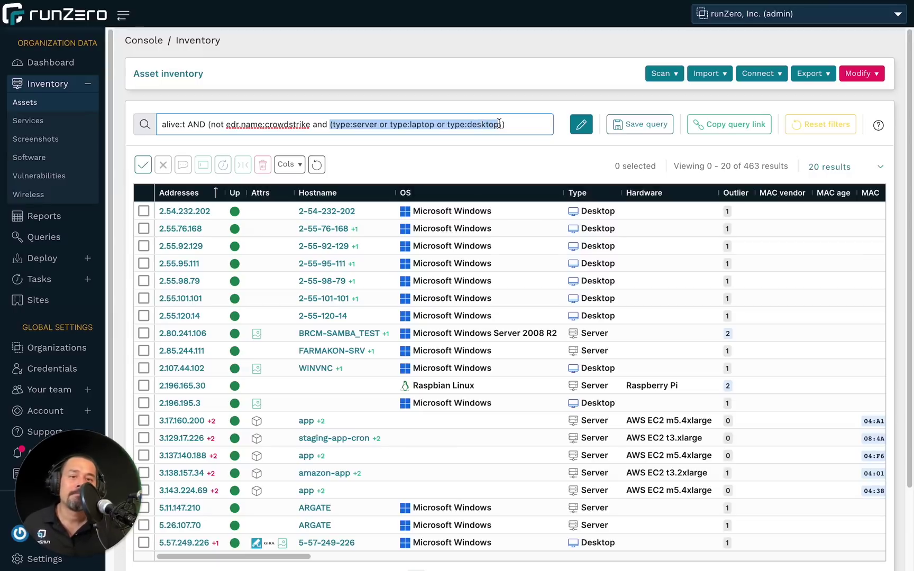
{"action": "left_click_drag", "start_coordinate": [499, 123], "coordinate": [500, 124]}
{"action": "left_click", "coordinate": [565, 154]}
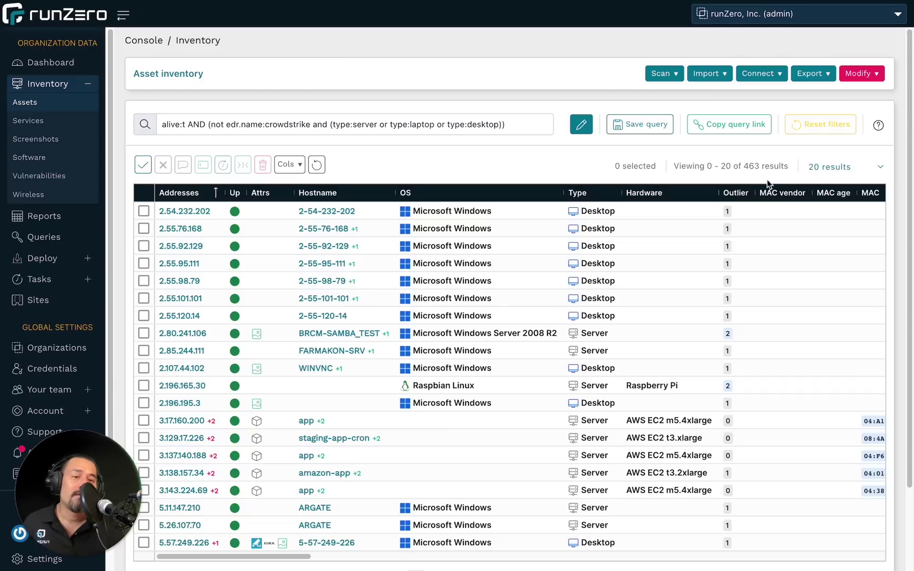
{"action": "left_click_drag", "start_coordinate": [744, 166], "coordinate": [788, 166]}
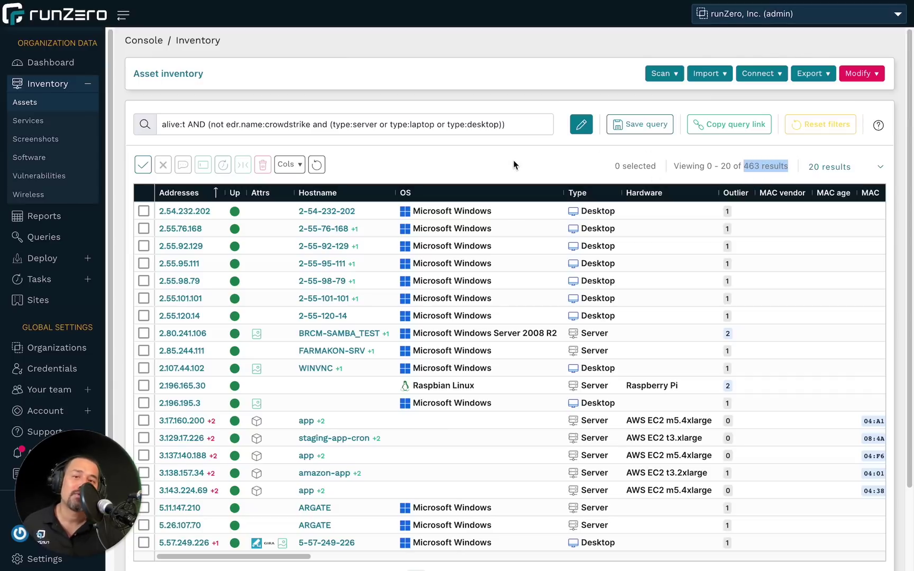